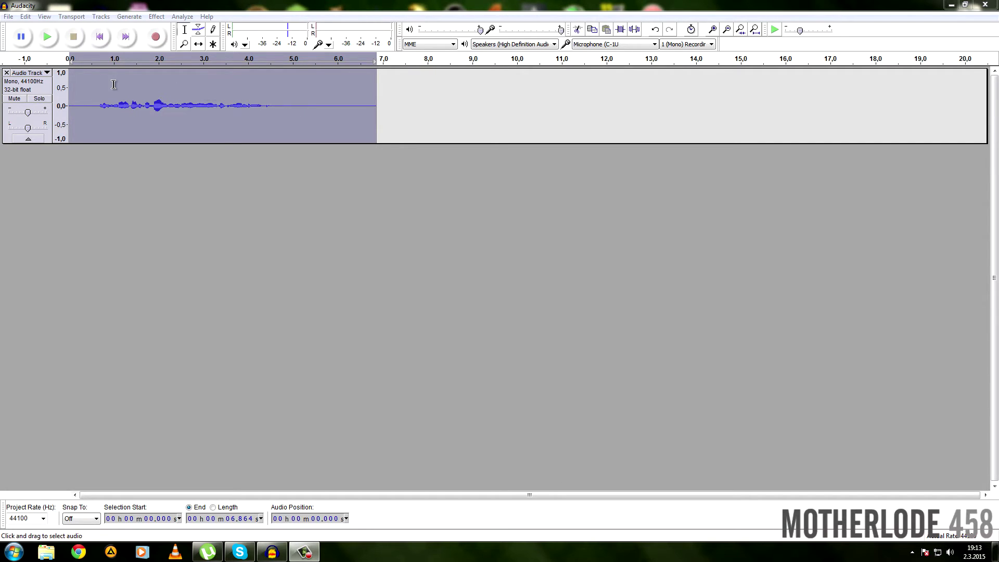
Play back the quiet seven-second mic test take, then bring up the Effect menu.
left_click(49, 37)
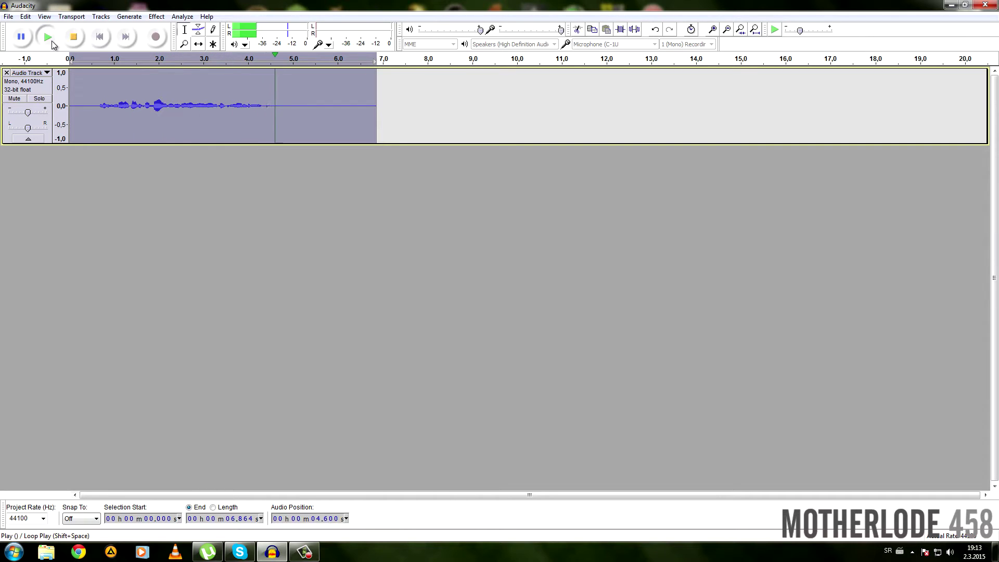
left_click(73, 37)
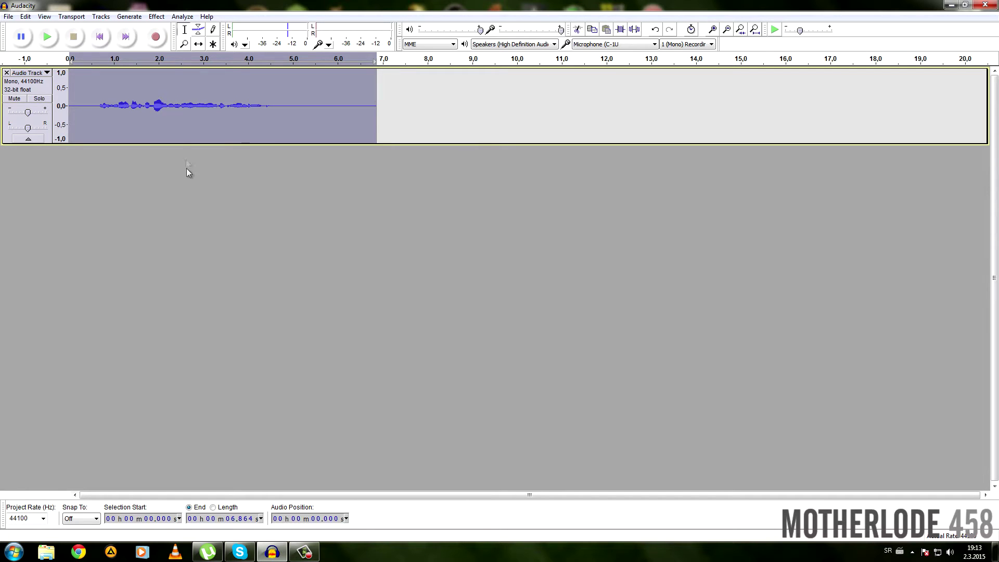
left_click(157, 17)
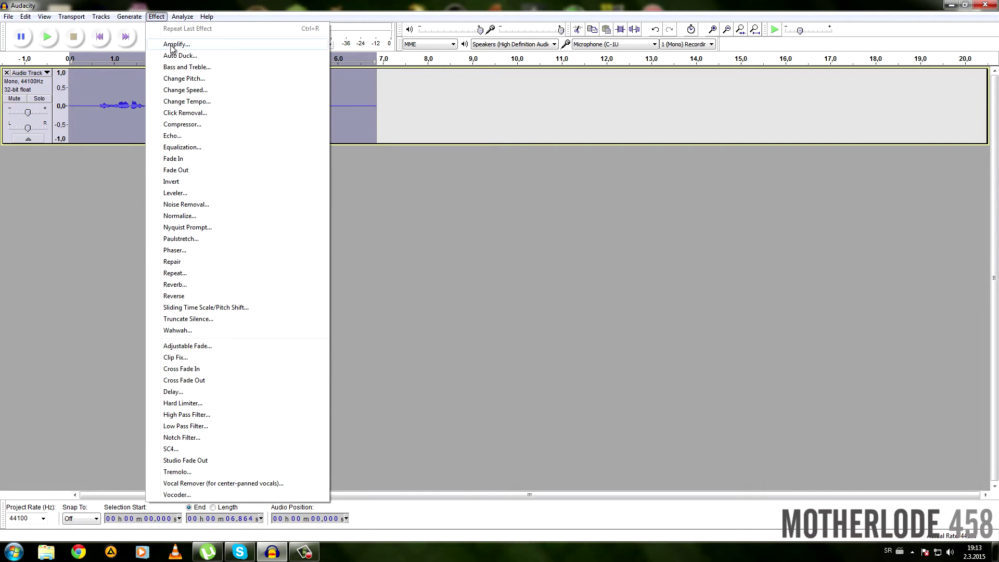
Amplify the take to a 0 dB peak, replay it, and select the opening half-second of silence.
left_click(214, 44)
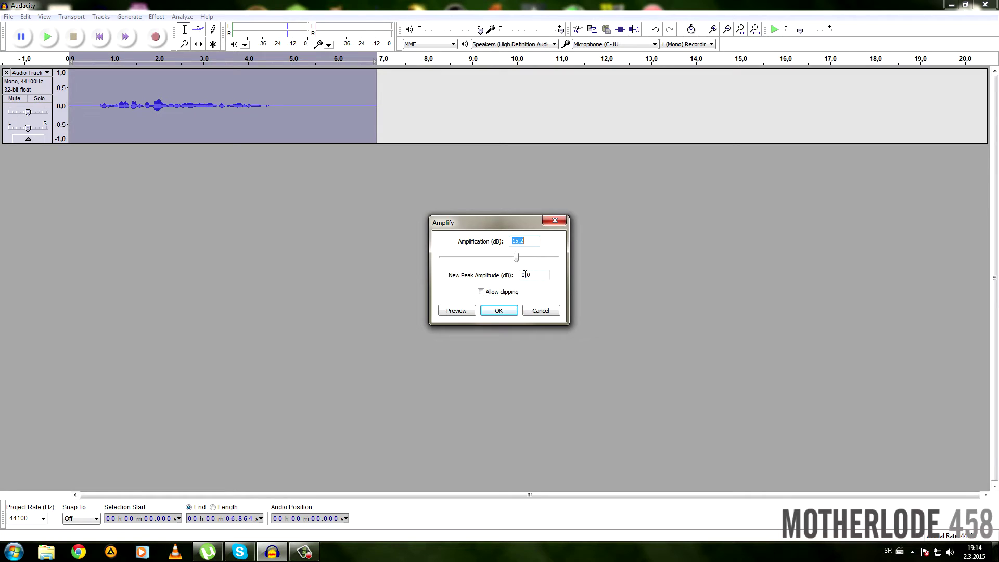
left_click(500, 311)
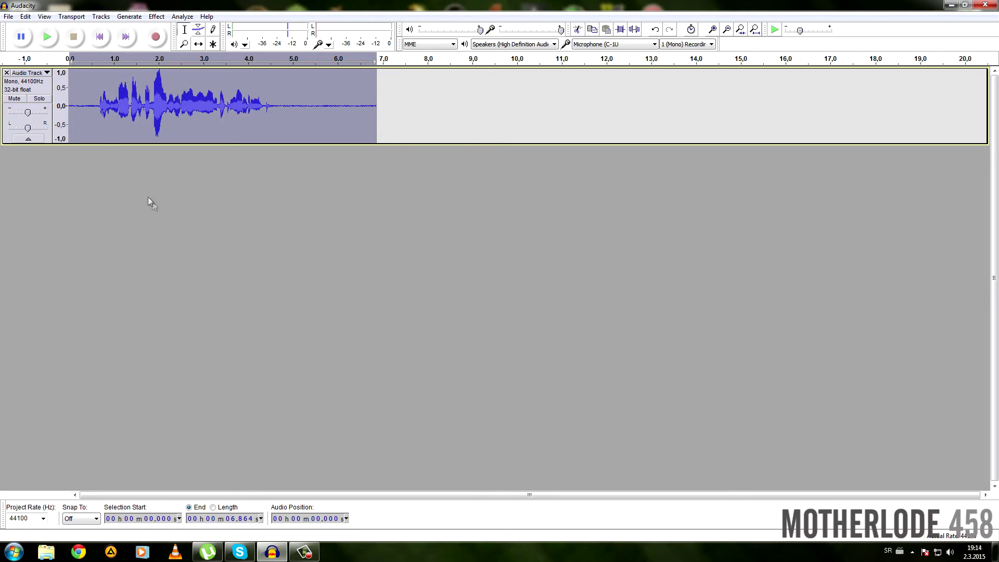
left_click(48, 36)
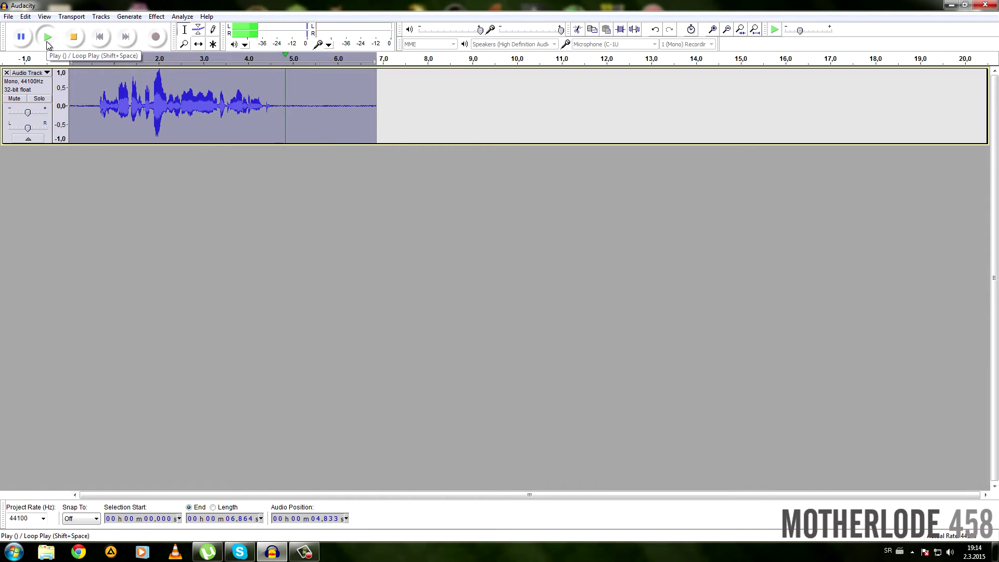
left_click(72, 37)
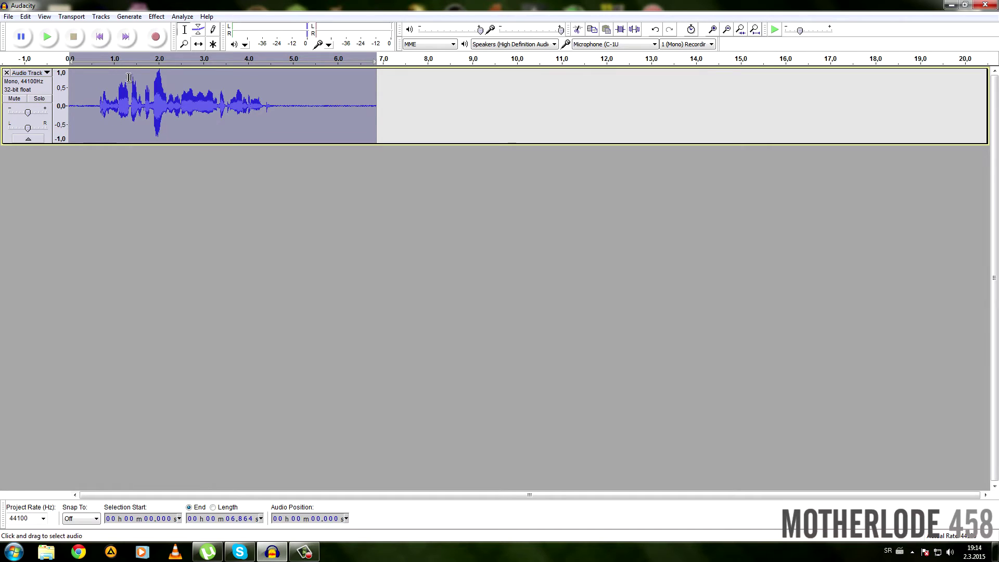
left_click_drag(72, 108, 88, 123)
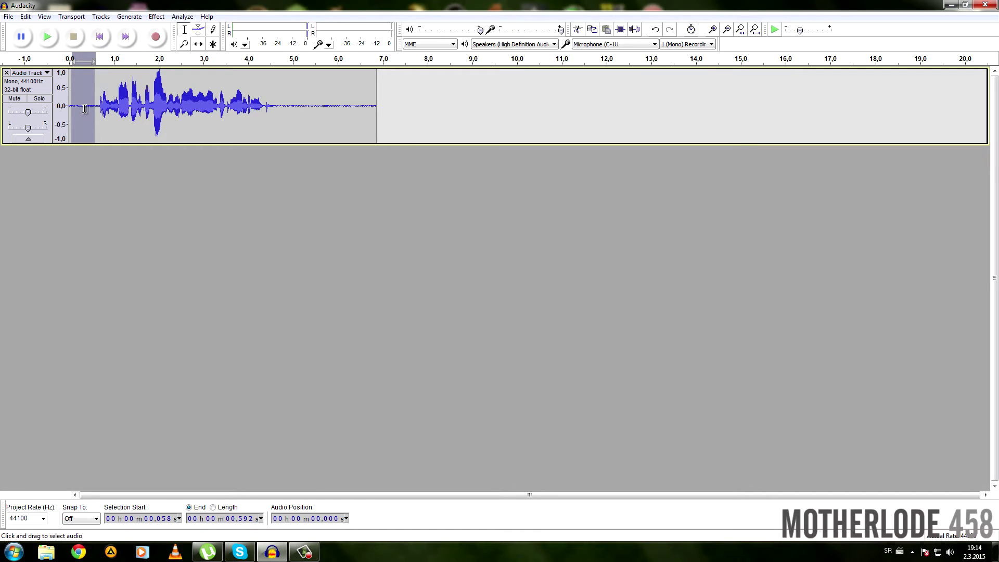
Get a Noise Removal profile from the selected silence, then select the entire track.
left_click(156, 17)
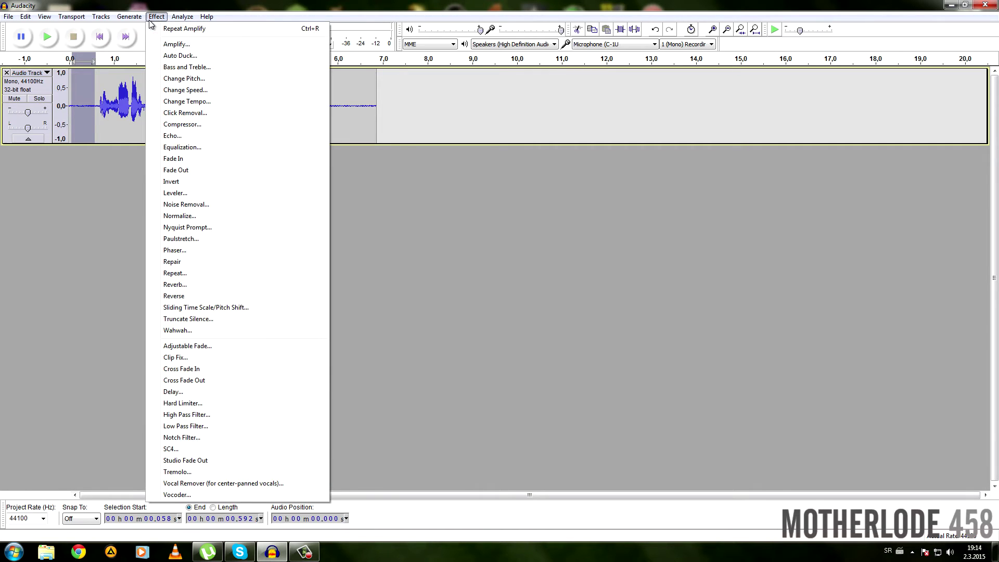
left_click(226, 205)
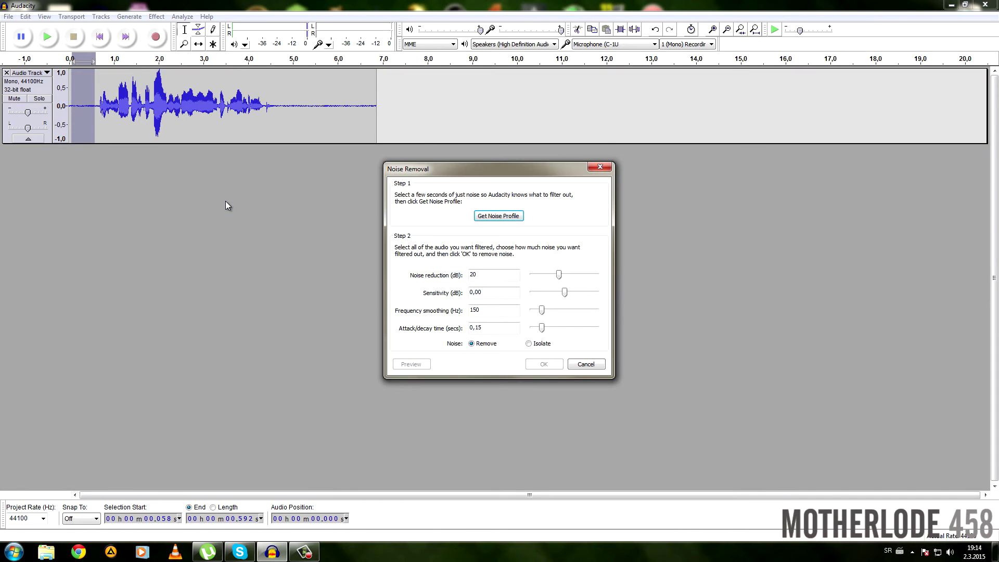
left_click(491, 217)
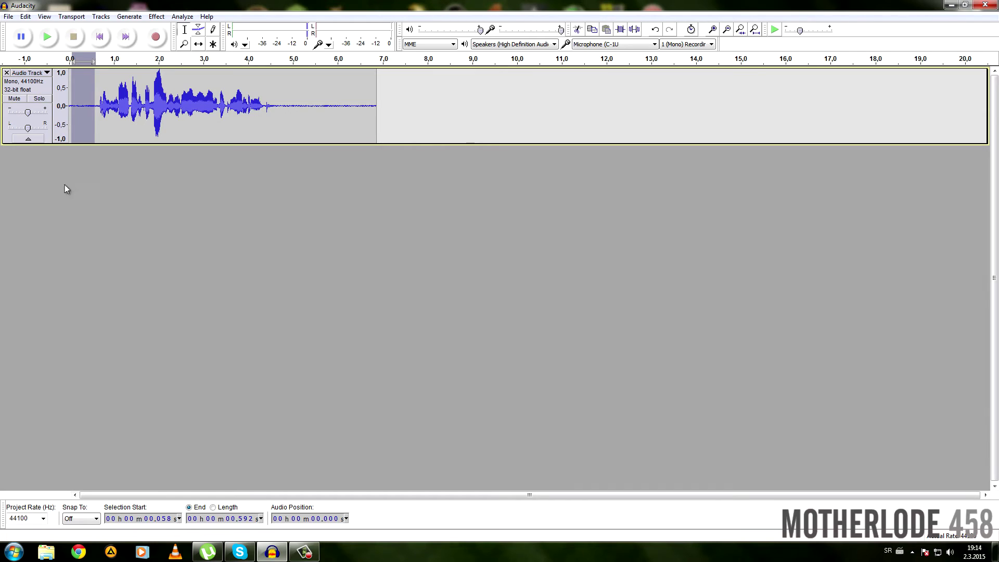
left_click(45, 139)
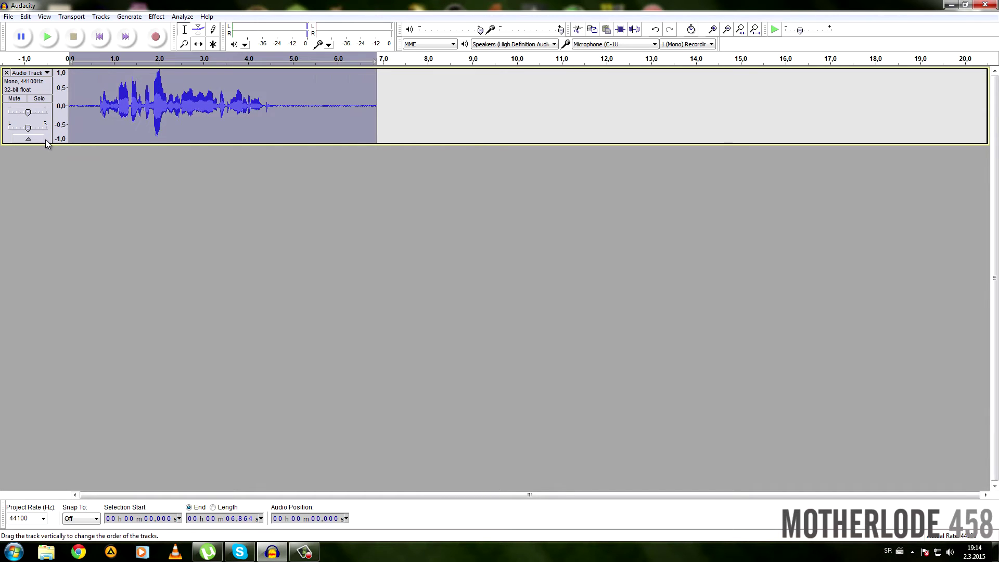
Apply Repeat Noise Removal to the whole take, play it through, and open the system volume menu.
left_click(157, 16)
mouse_move(181, 16)
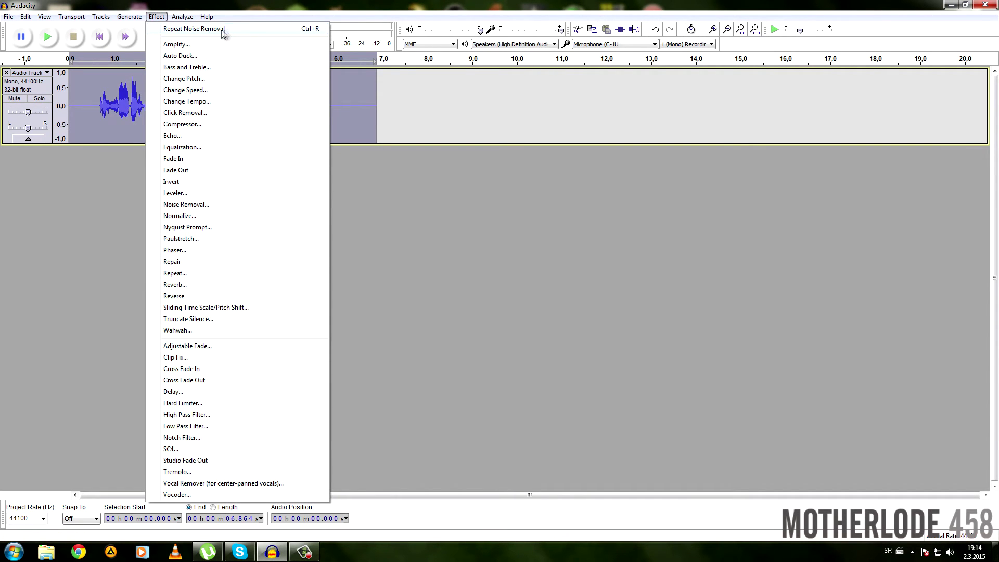
left_click(157, 16)
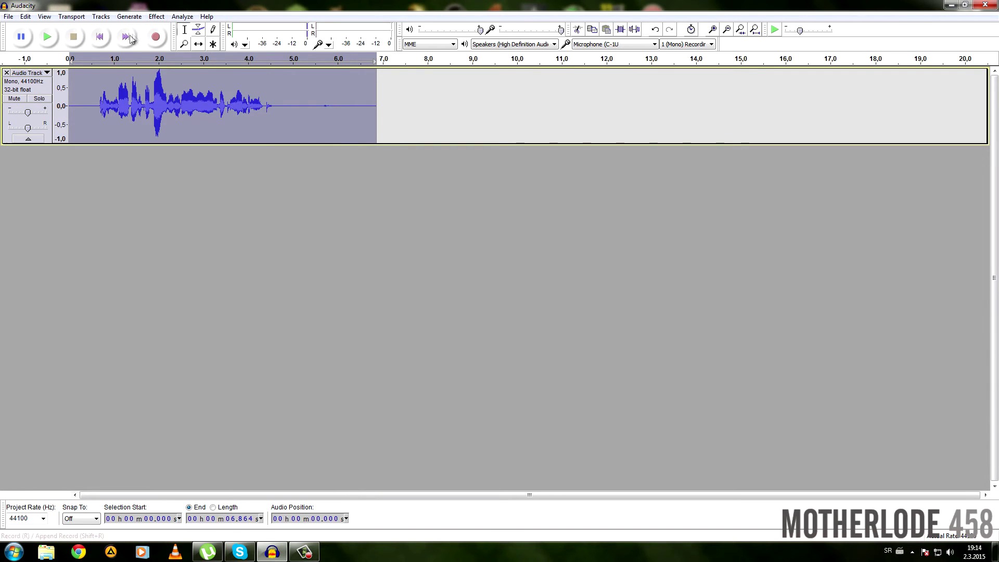
left_click(46, 38)
right_click(938, 553)
left_click(929, 519)
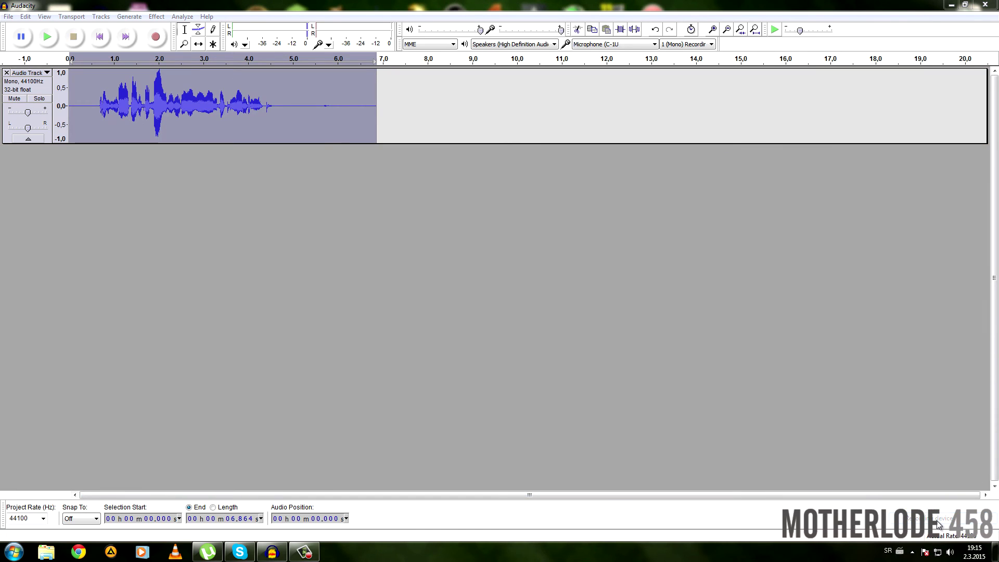
left_click(186, 180)
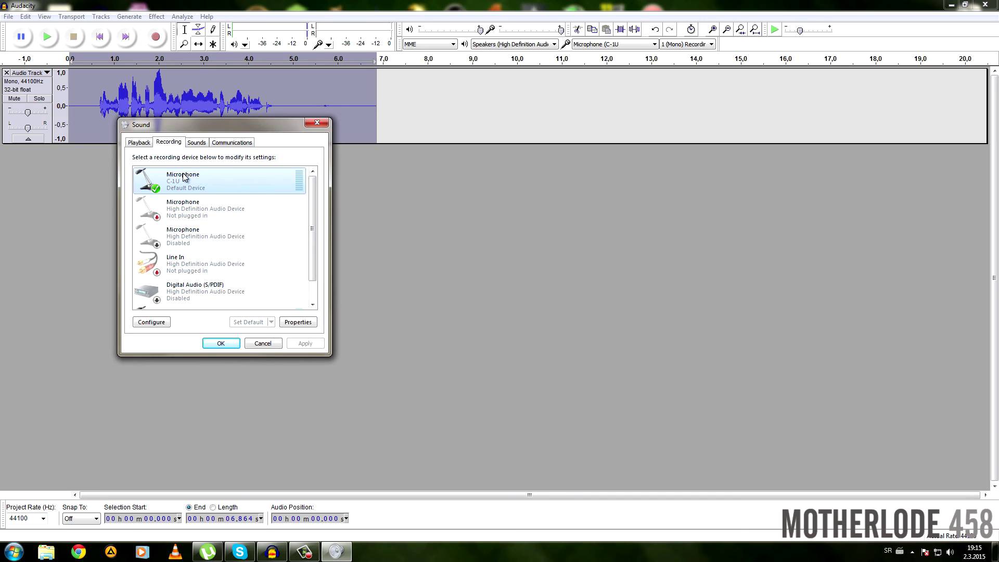
right_click(185, 174)
left_click(217, 234)
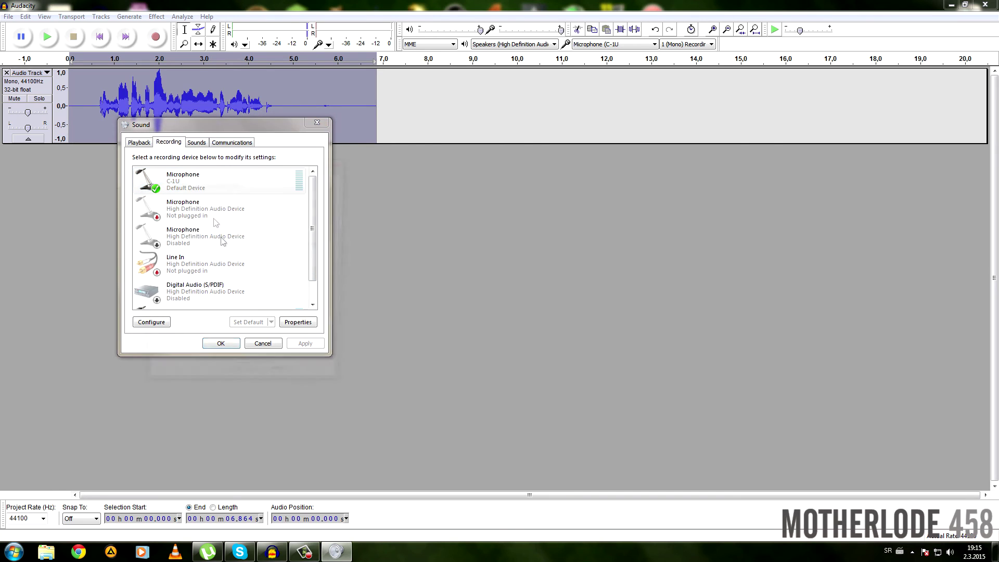
left_click(201, 181)
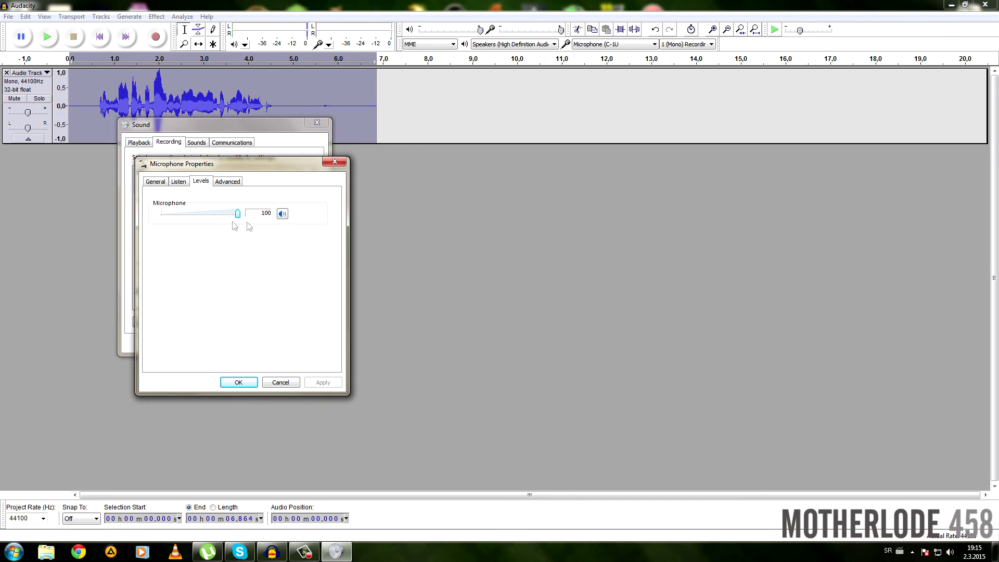
left_click(344, 162)
left_click(317, 122)
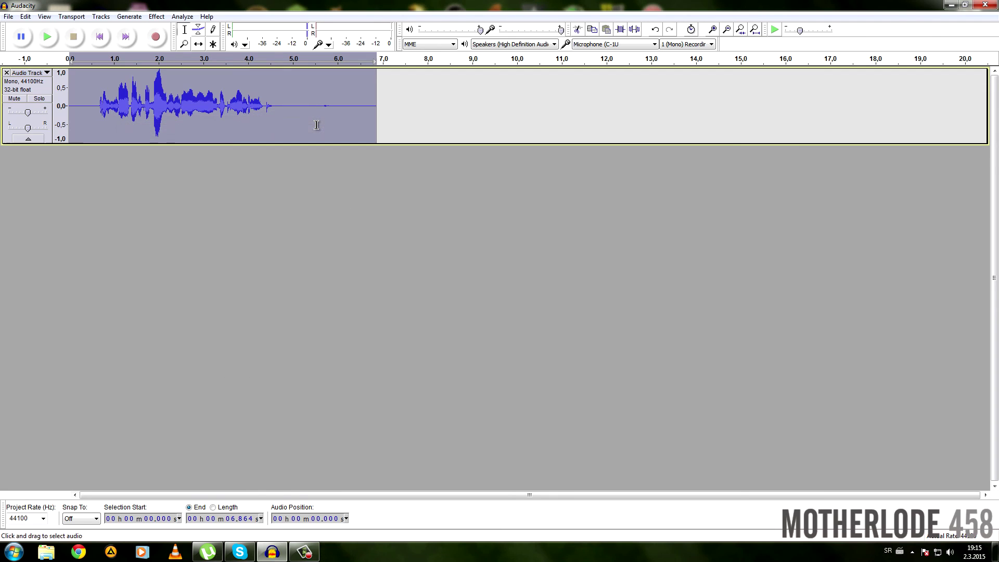